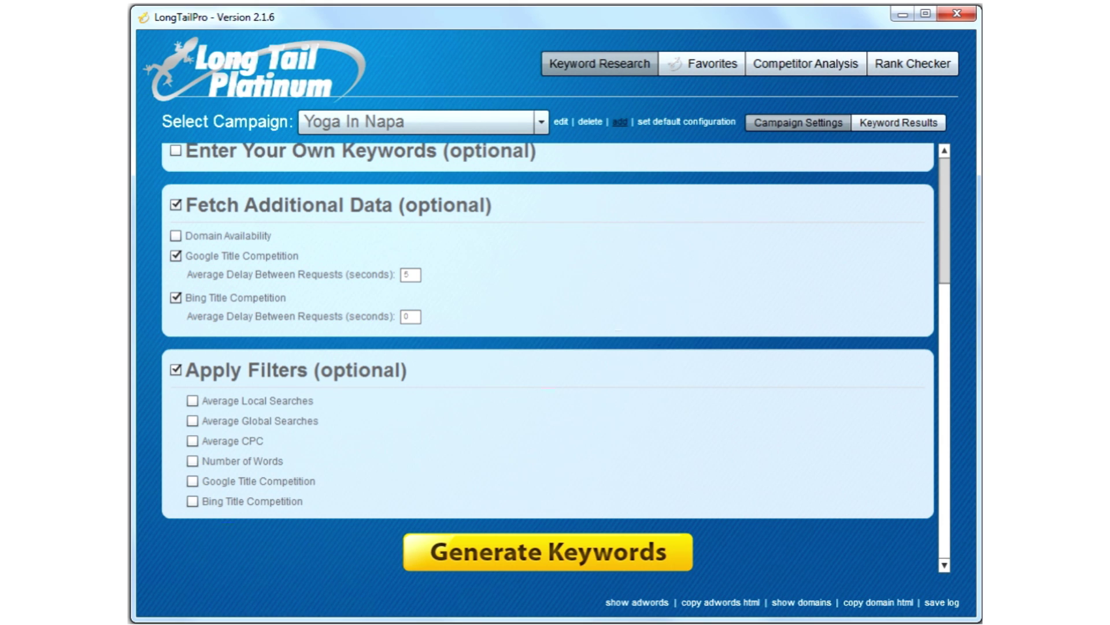
- Create a campaign named YogaInNapa.com that only shows ideas closely related to the search terms
{"action": "left_click", "coordinate": [620, 121]}
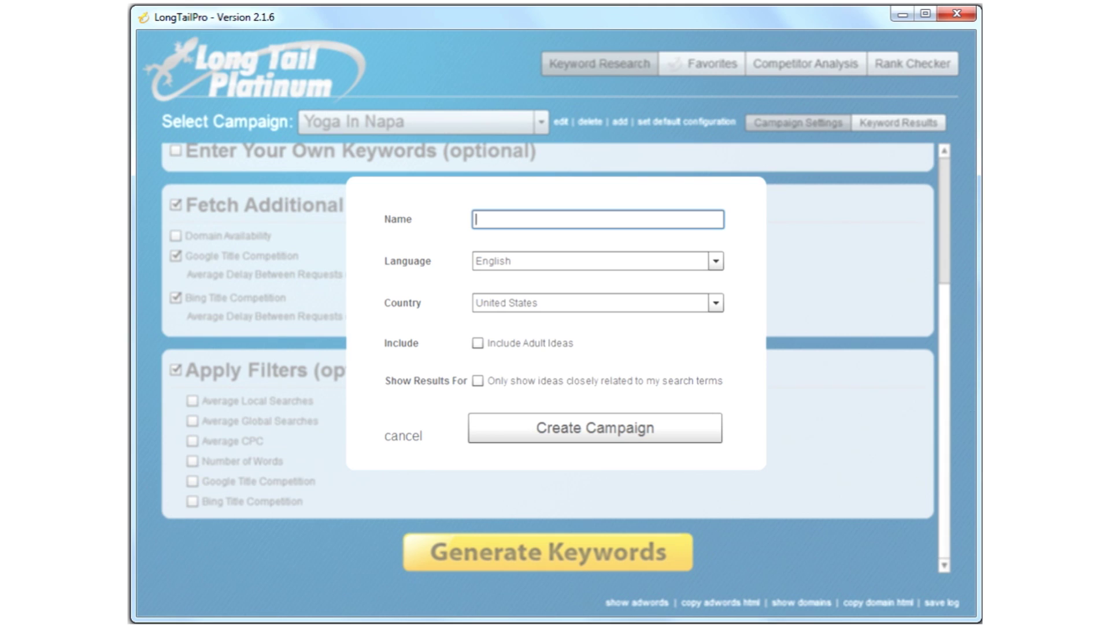
{"action": "type", "text": "YogaInNapa.com"}
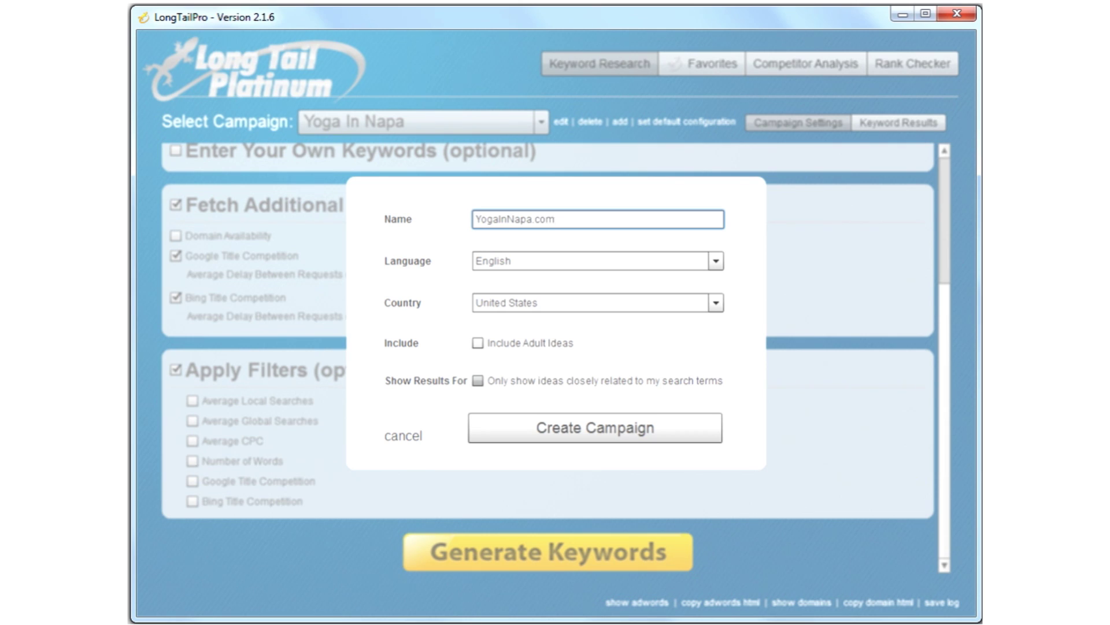
{"action": "left_click", "coordinate": [478, 380]}
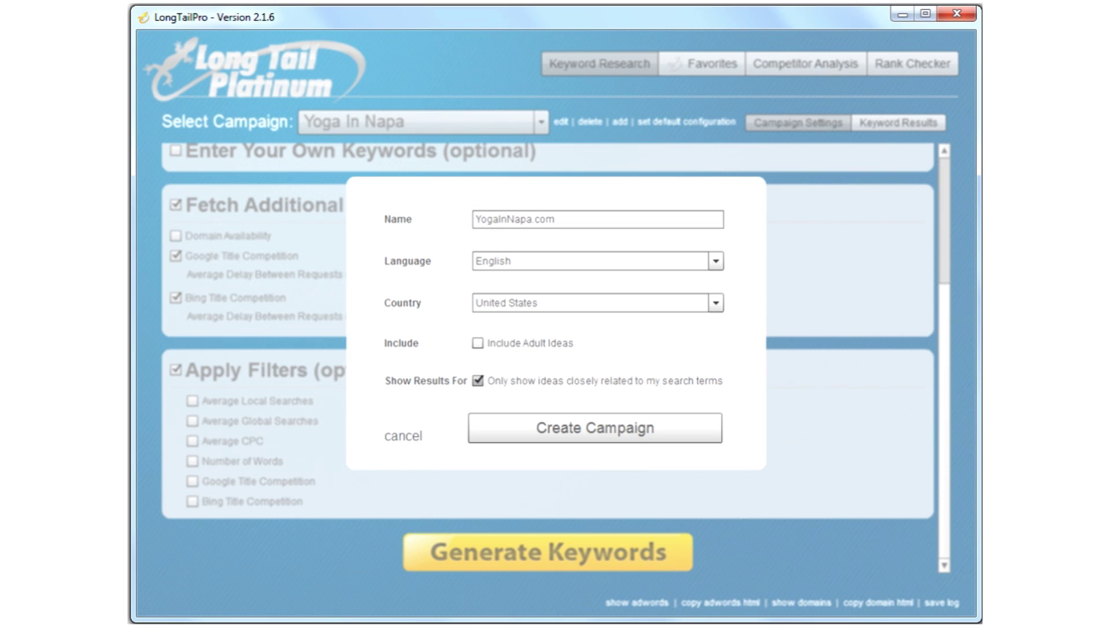
{"action": "left_click", "coordinate": [595, 427]}
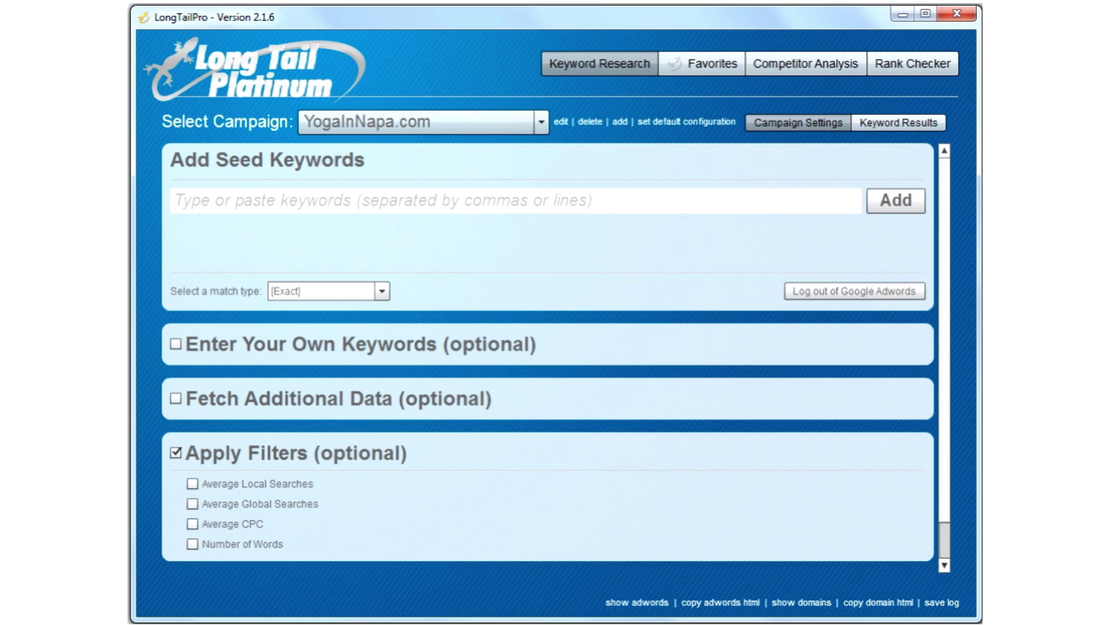
- Add the seed keywords "yoga", "napa yoga", "yoga in napa" and "yoga classes in napa" to the campaign
{"action": "left_click", "coordinate": [175, 343]}
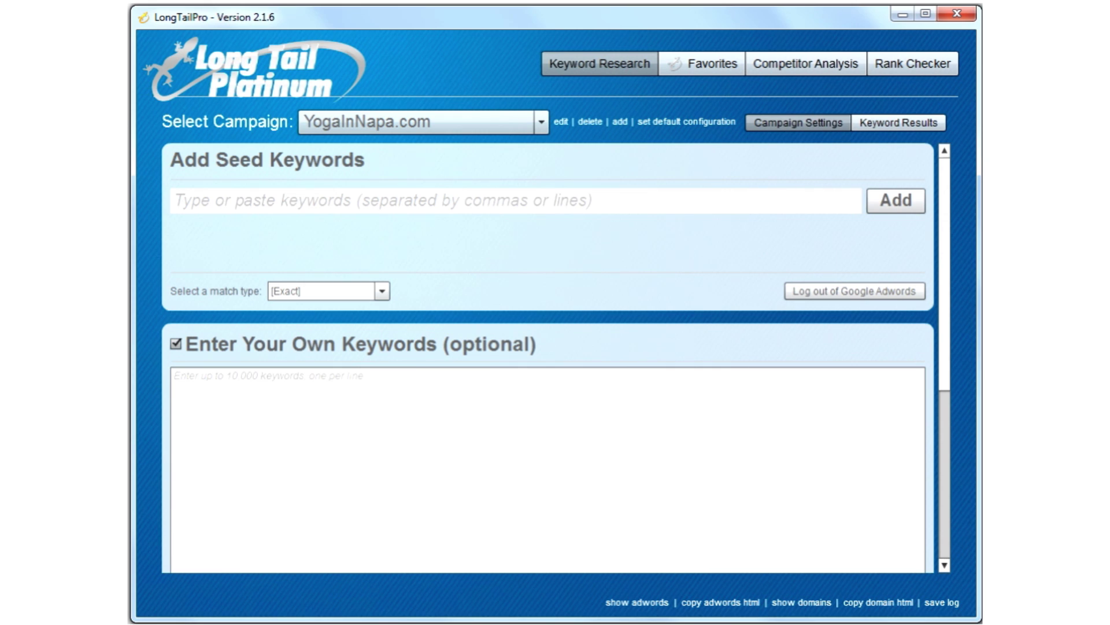
{"action": "left_click", "coordinate": [176, 344]}
{"action": "left_click", "coordinate": [174, 200]}
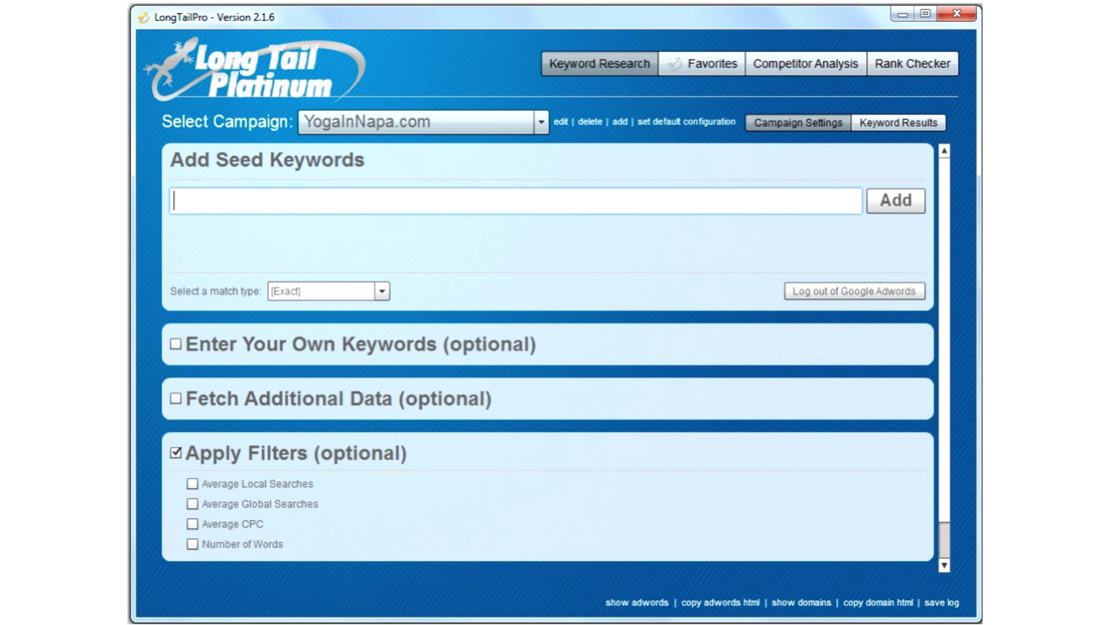
{"action": "type", "text": "yoga"}
{"action": "key", "text": "Return"}
{"action": "type", "text": "napa yoga"}
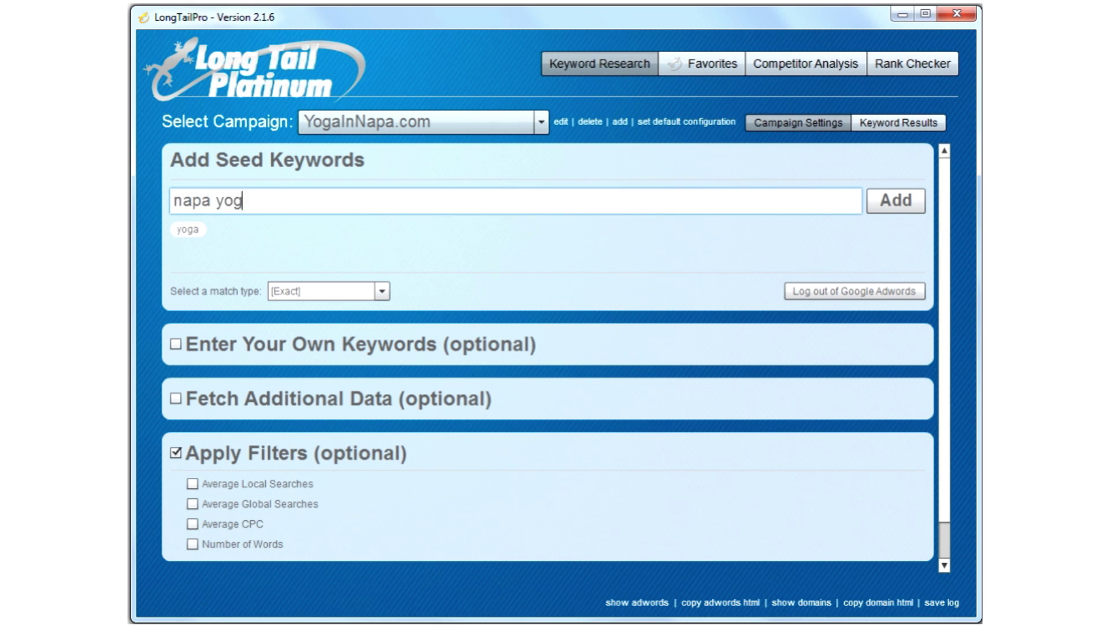
{"action": "key", "text": "Return"}
{"action": "type", "text": "yoga in napa"}
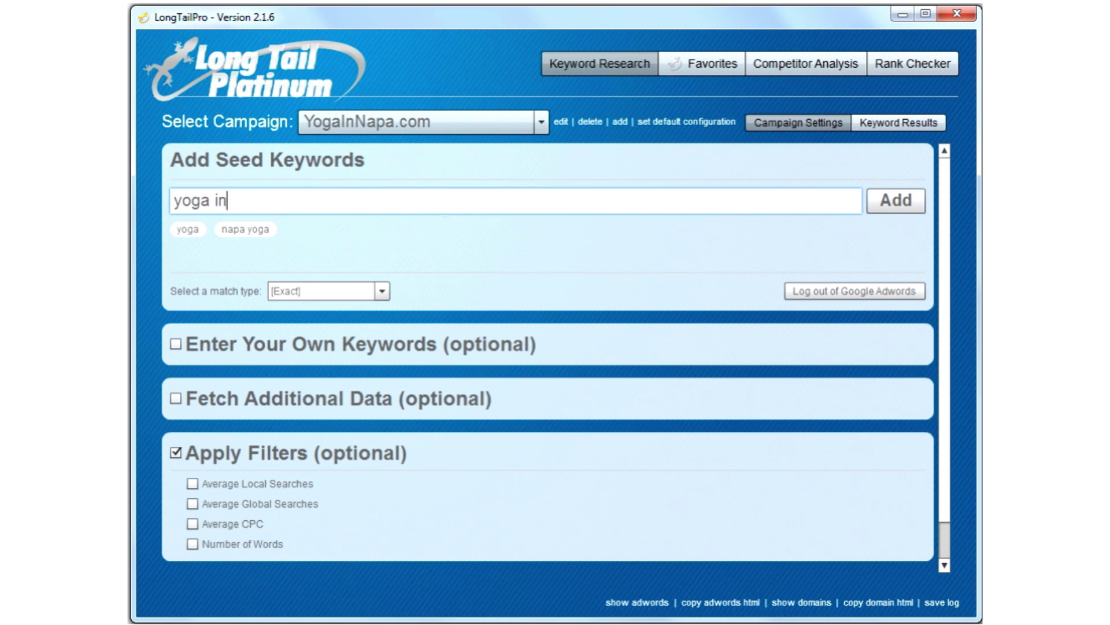
{"action": "key", "text": "Return"}
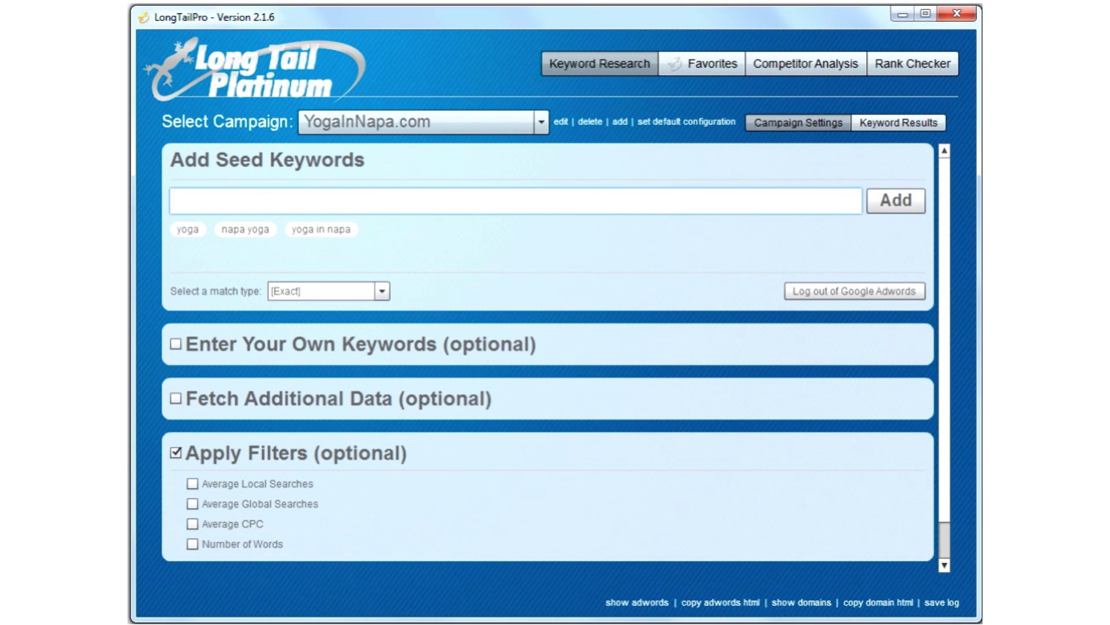
{"action": "type", "text": "yoga class"}
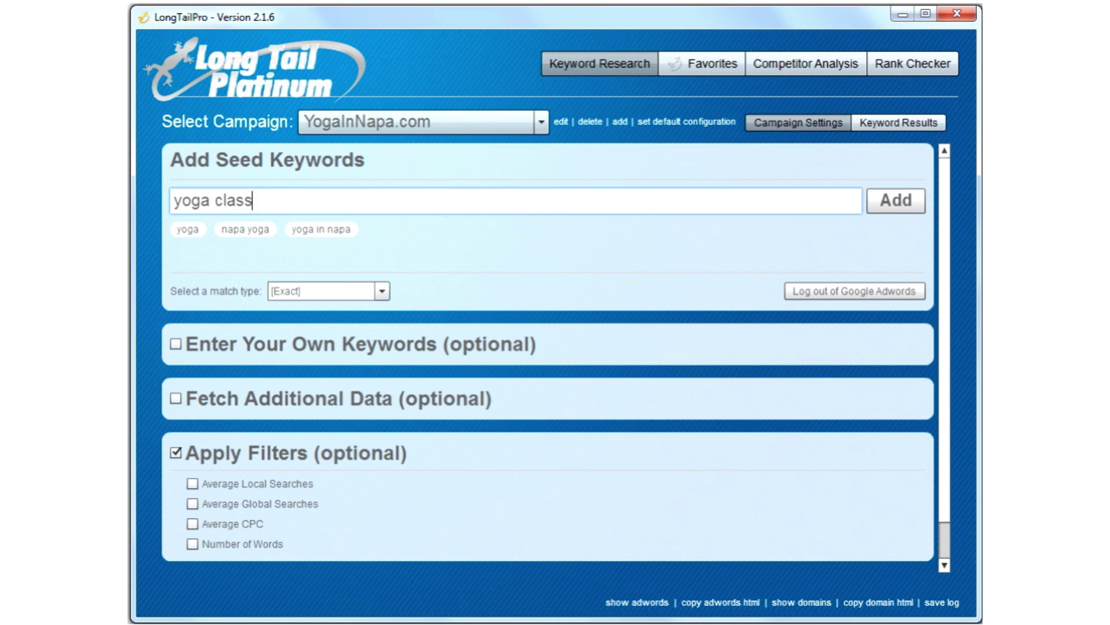
{"action": "type", "text": "es in napa"}
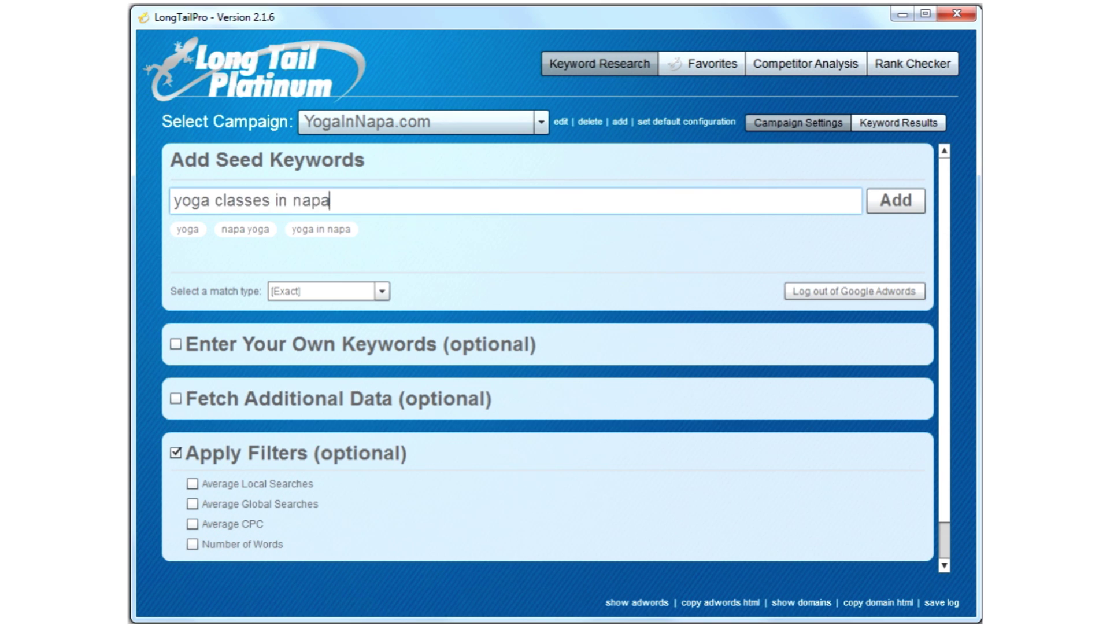
{"action": "key", "text": "Return"}
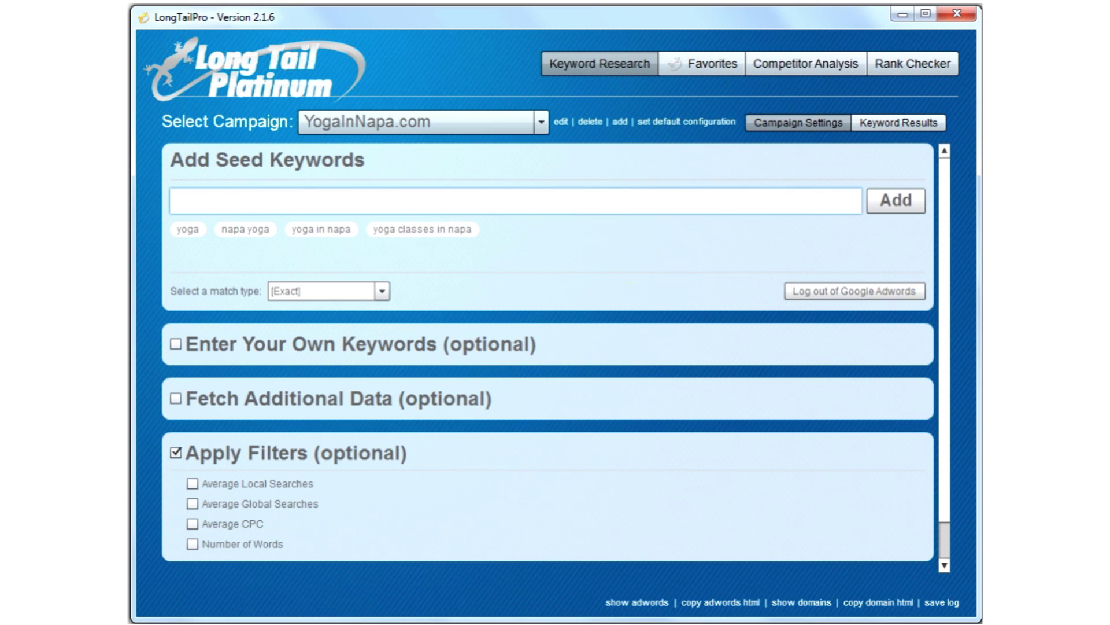
{"action": "mouse_move", "coordinate": [246, 229]}
{"action": "scroll", "coordinate": [548, 358], "scroll_direction": "down", "scroll_amount": 2}
{"action": "scroll", "coordinate": [548, 359], "scroll_direction": "up", "scroll_amount": 2}
{"action": "left_click", "coordinate": [381, 291]}
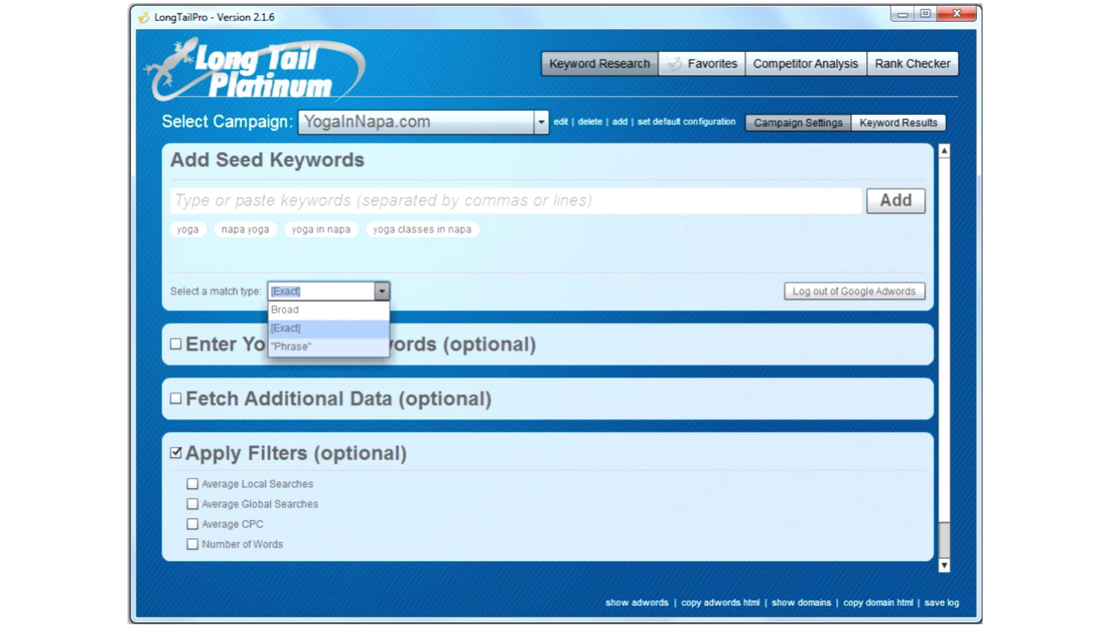
{"action": "key", "text": "Escape"}
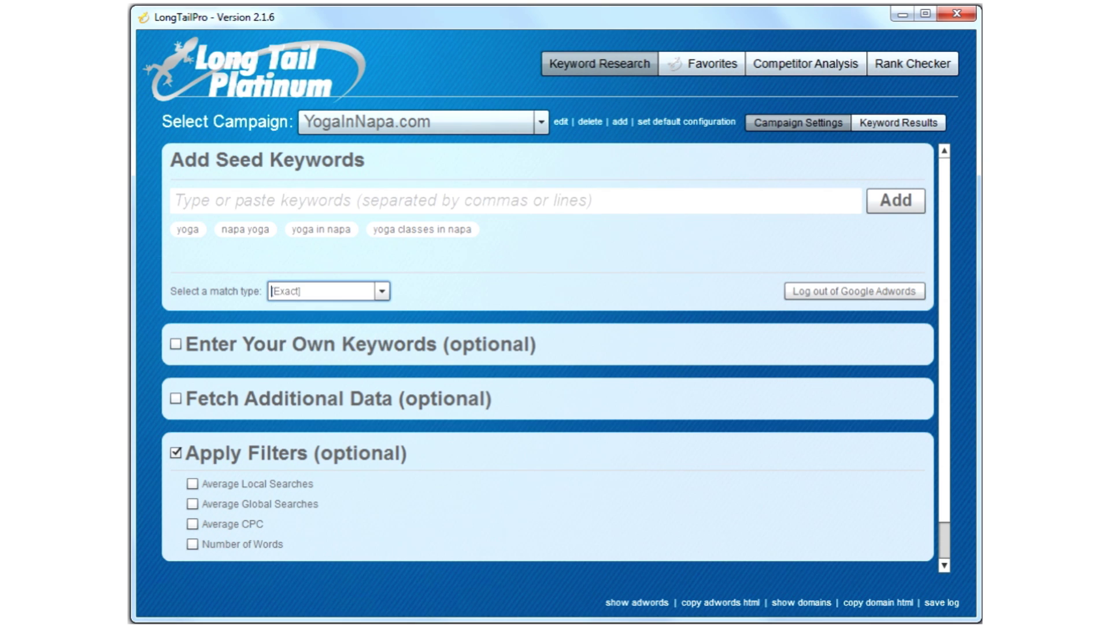
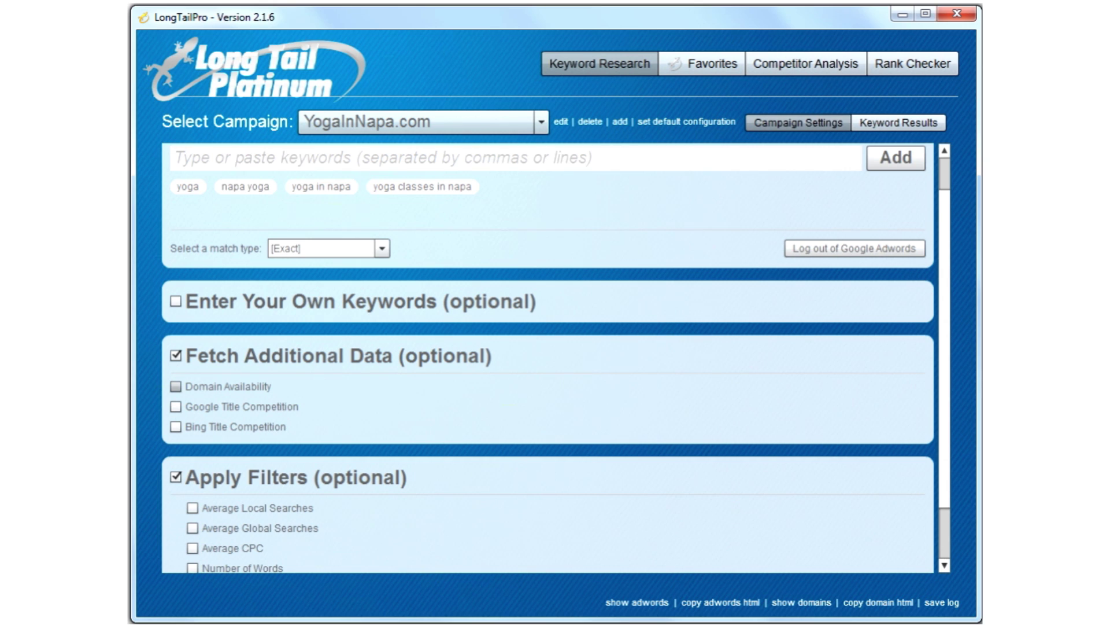
- Include Google Title Competition in the additional data to fetch and generate the keywords without any filter criteria
{"action": "mouse_move", "coordinate": [211, 411]}
{"action": "left_click", "coordinate": [175, 406]}
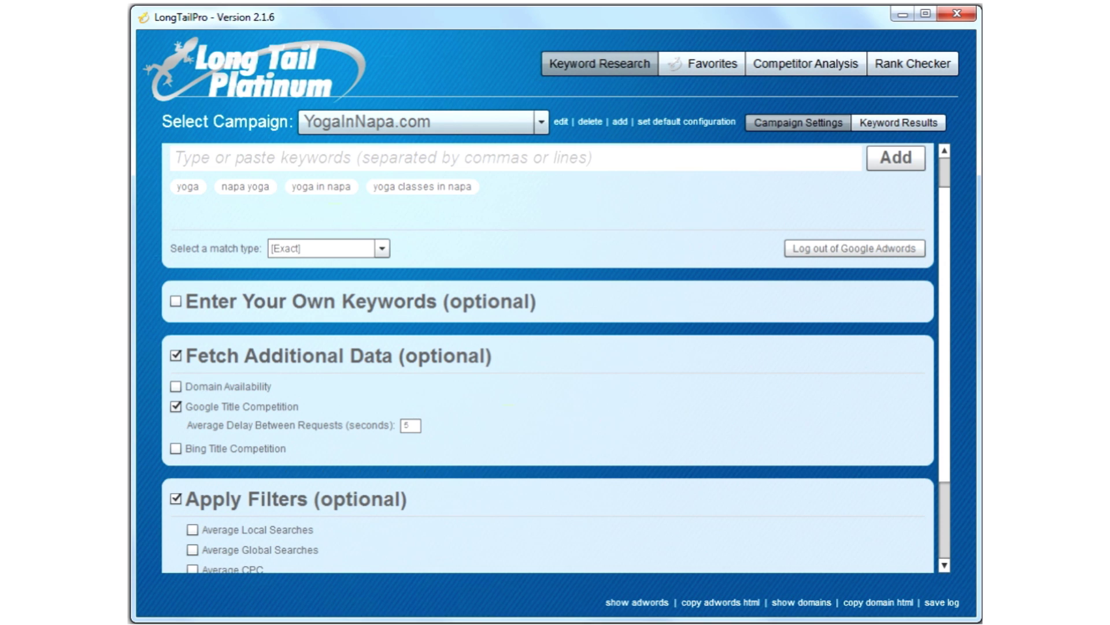
{"action": "scroll", "coordinate": [547, 359], "scroll_direction": "down", "scroll_amount": 3}
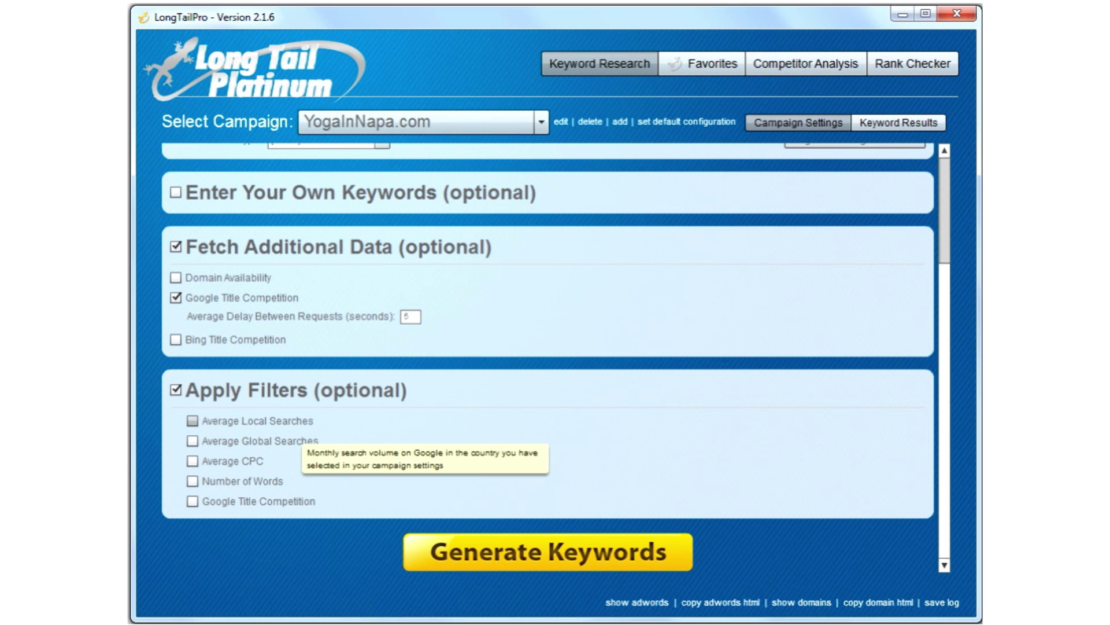
{"action": "left_click", "coordinate": [193, 420]}
{"action": "left_click", "coordinate": [192, 420]}
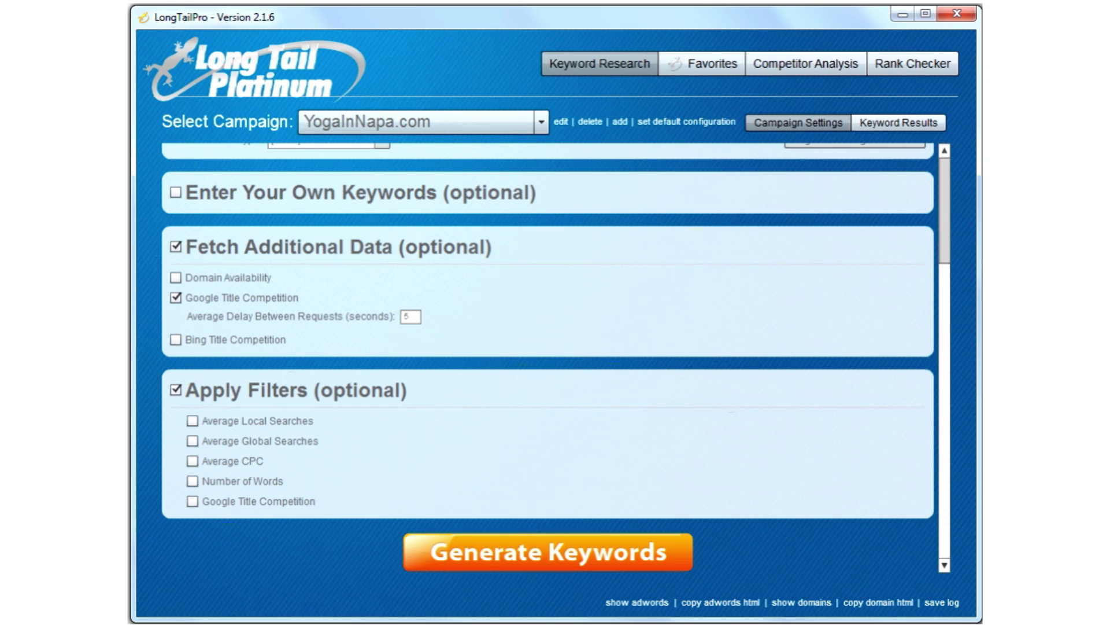
{"action": "left_click", "coordinate": [548, 551]}
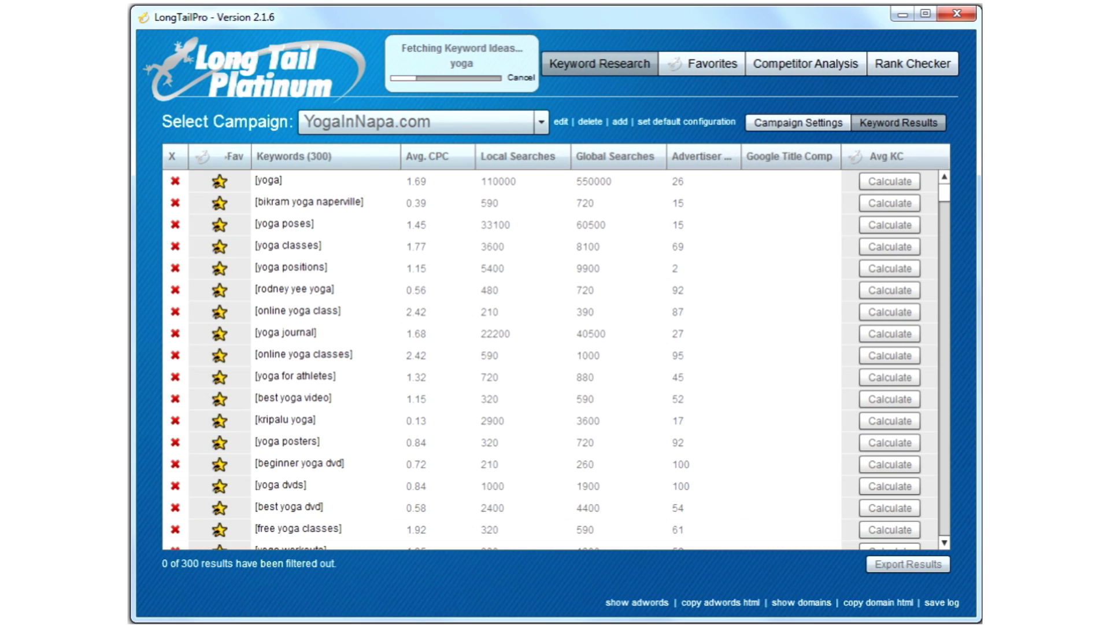
- Calculate the average KC for yoga napa, yoga napa valley, napa valley yoga, yoga in napa, yoga in napa ca and yoga napa ca
{"action": "scroll", "coordinate": [521, 333], "scroll_direction": "down", "scroll_amount": 1}
{"action": "scroll", "coordinate": [550, 359], "scroll_direction": "down", "scroll_amount": 3}
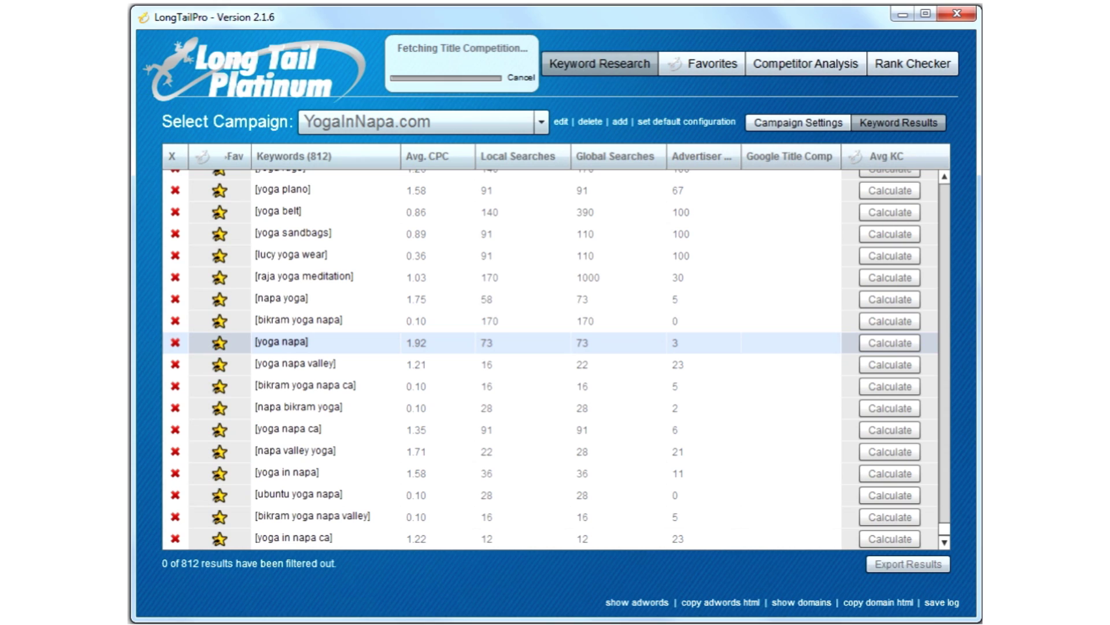
{"action": "left_click", "coordinate": [890, 342]}
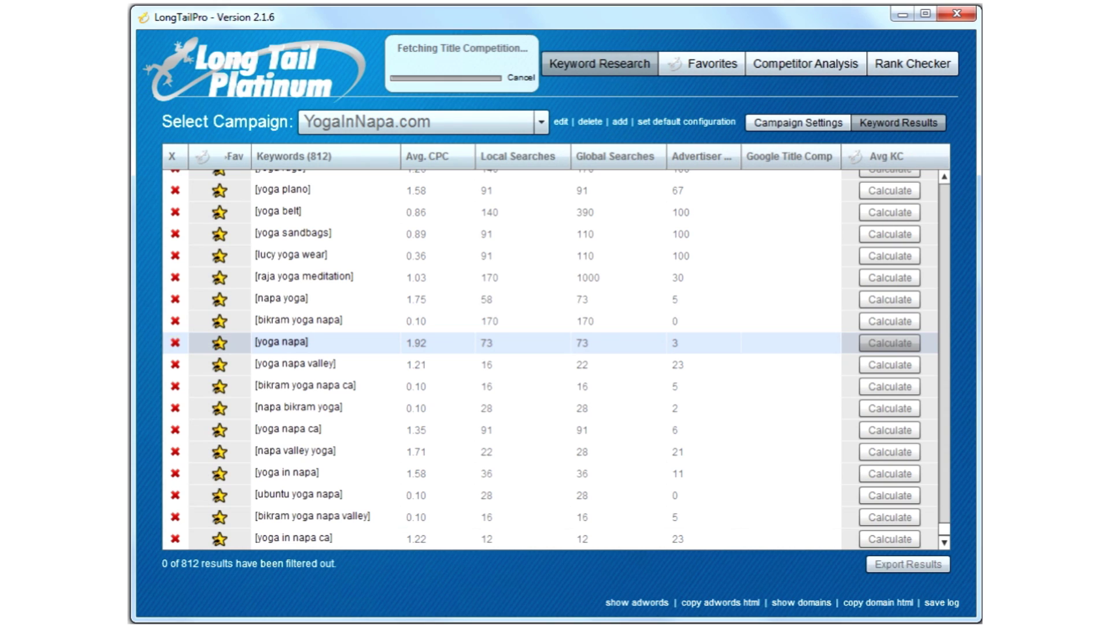
{"action": "left_click", "coordinate": [889, 364]}
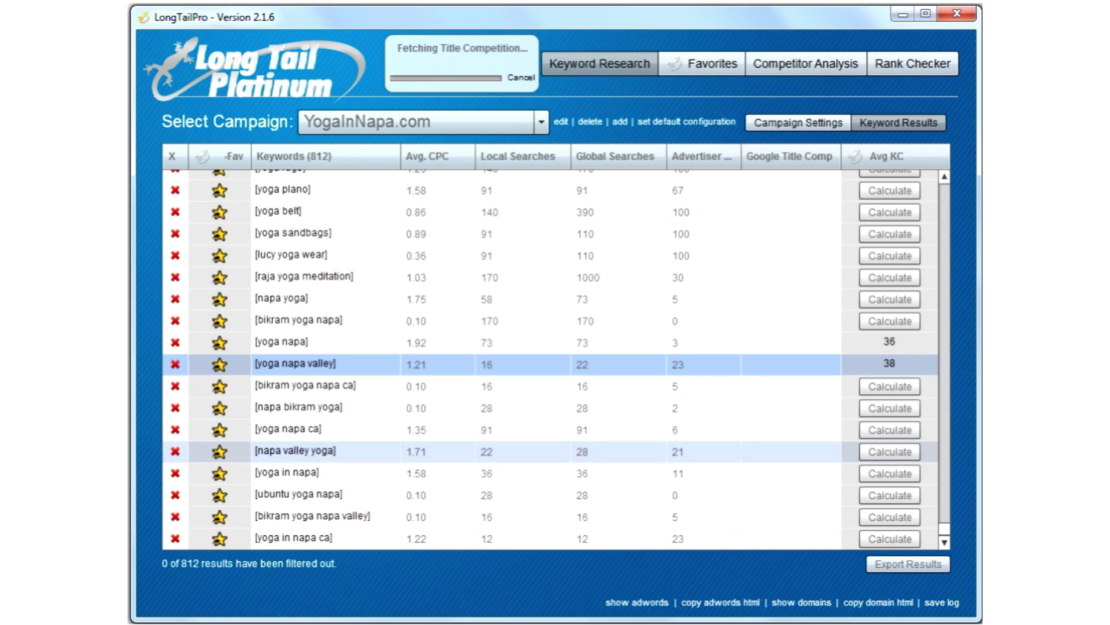
{"action": "left_click", "coordinate": [890, 451]}
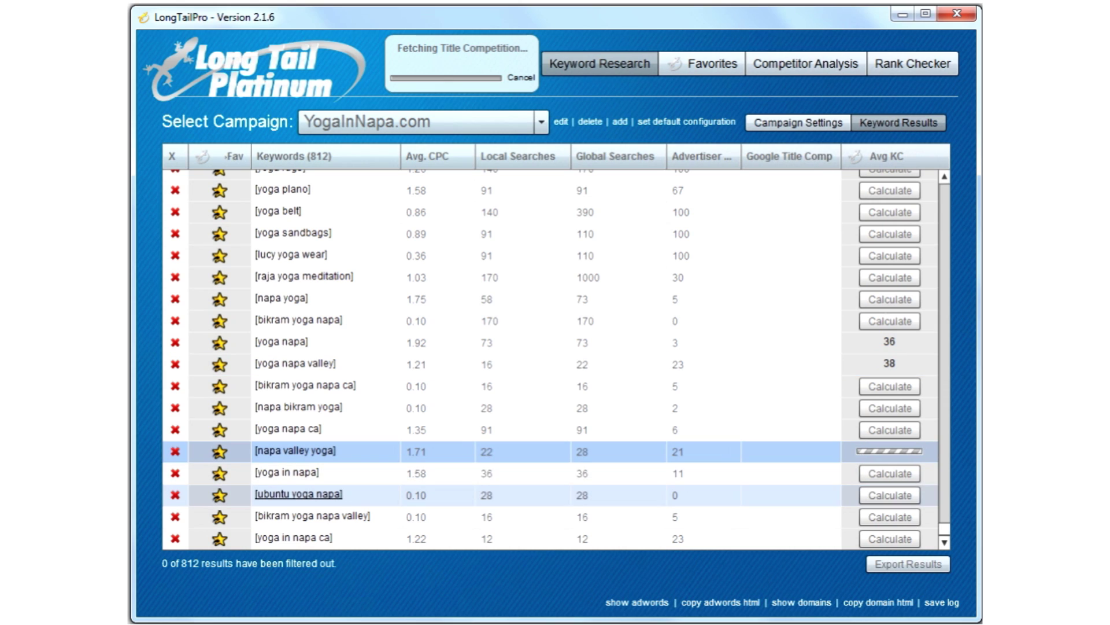
{"action": "left_click", "coordinate": [889, 473]}
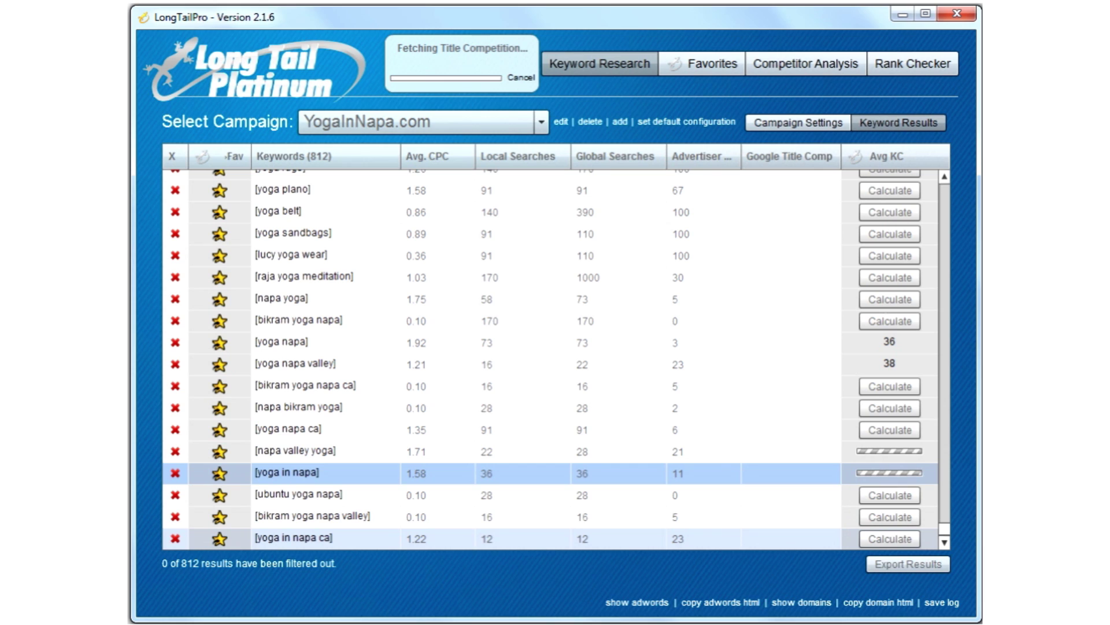
{"action": "left_click", "coordinate": [889, 539]}
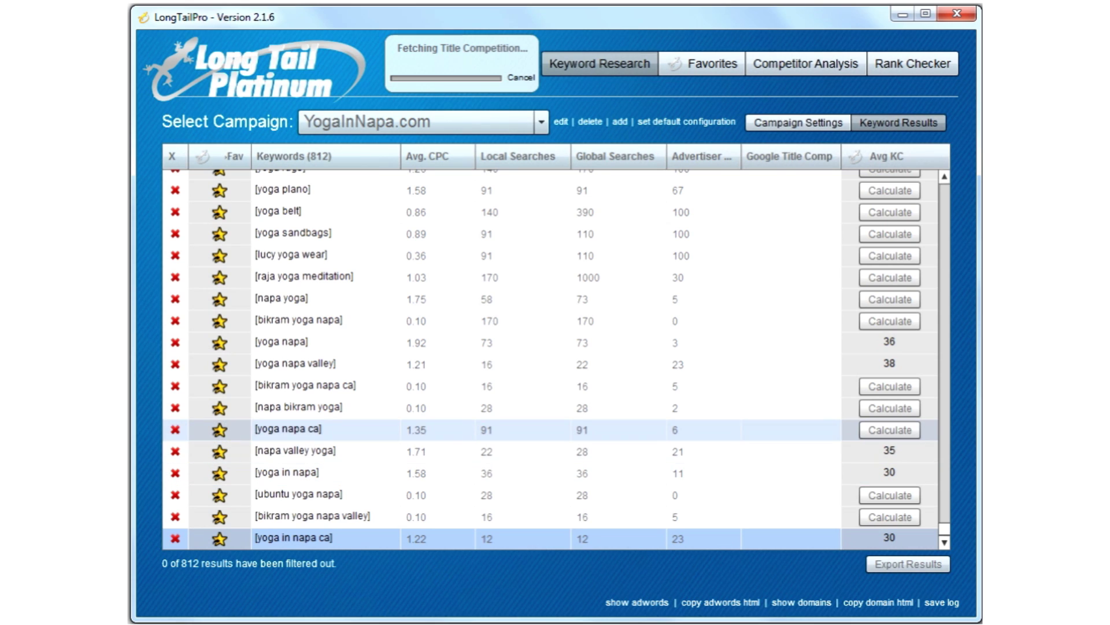
{"action": "left_click", "coordinate": [889, 430]}
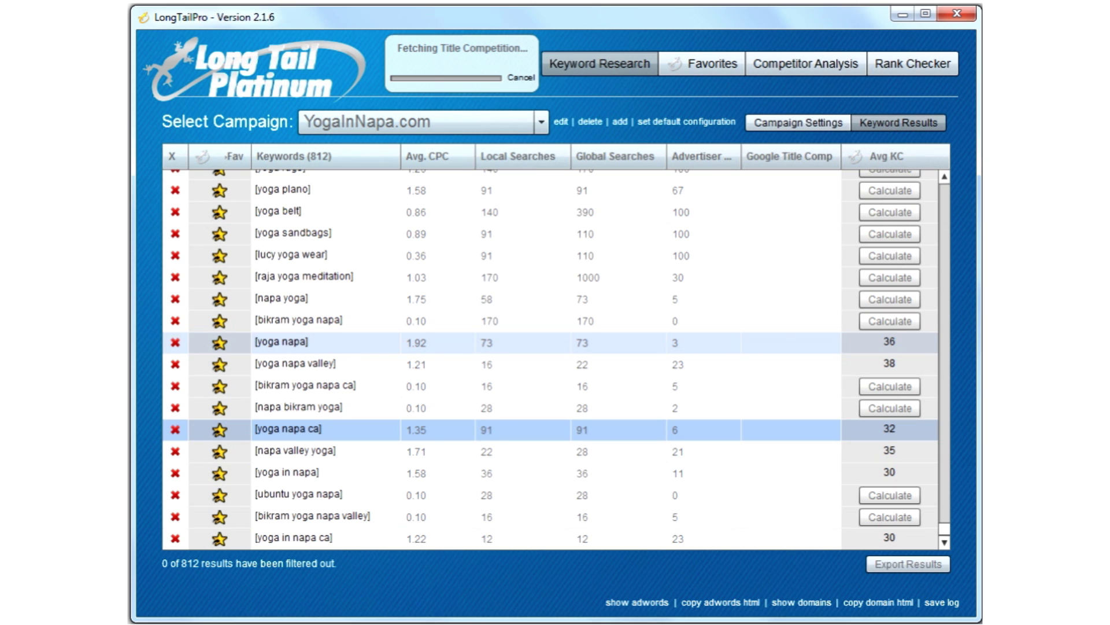
- Review the Napa keywords in the results and open the competitor analysis for "yoga napa ca"
{"action": "scroll", "coordinate": [549, 359], "scroll_direction": "up", "scroll_amount": 3}
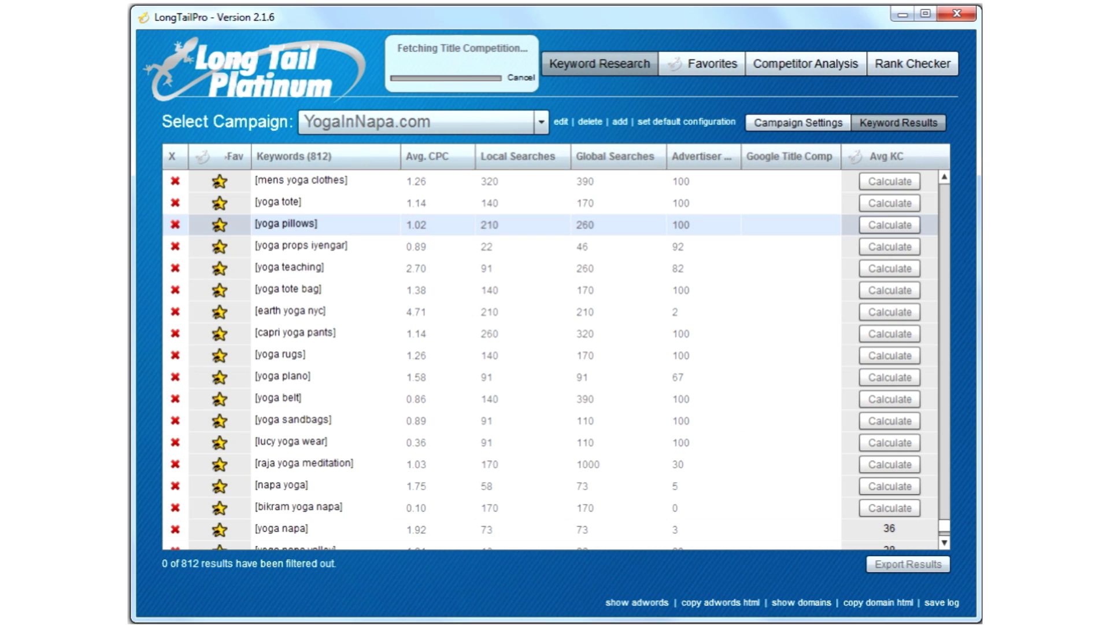
{"action": "scroll", "coordinate": [550, 359], "scroll_direction": "down", "scroll_amount": 3}
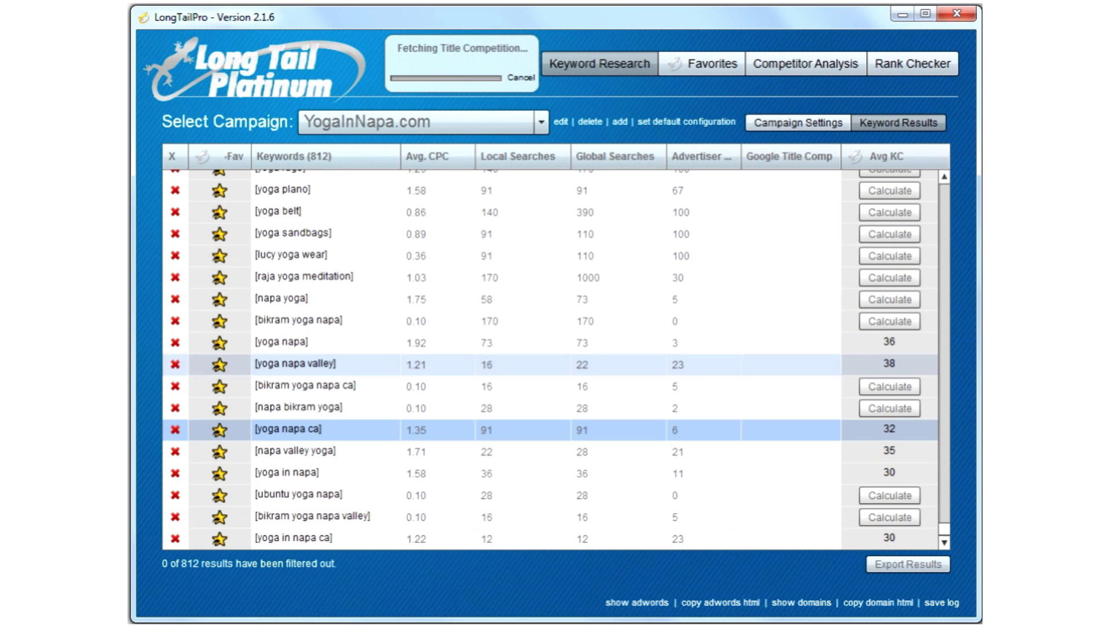
{"action": "scroll", "coordinate": [549, 358], "scroll_direction": "down", "scroll_amount": 1}
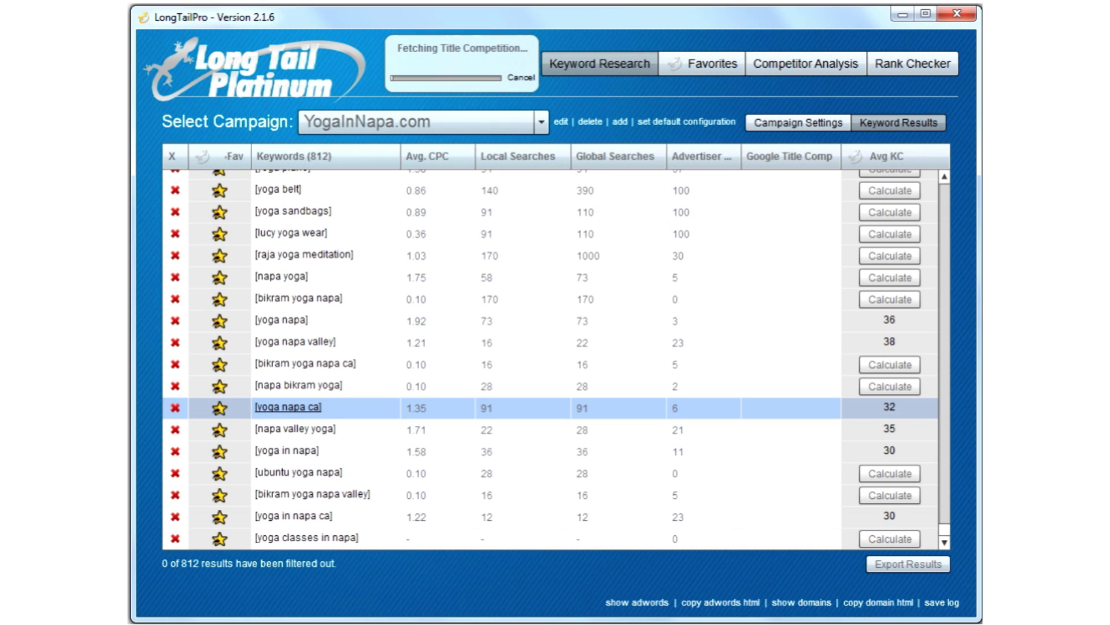
{"action": "left_click", "coordinate": [889, 407]}
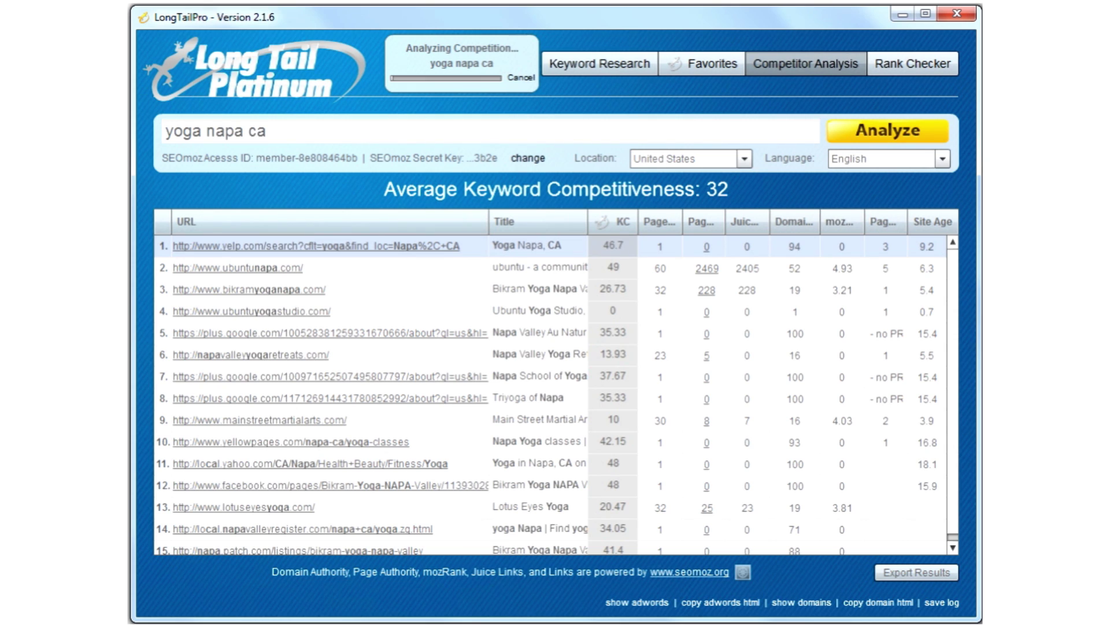
- Adjust the competitor table's column widths, narrowing URL and Page Authority and making room for Page Links and Juice Page Links
{"action": "left_click_drag", "start_coordinate": [491, 218], "coordinate": [410, 221]}
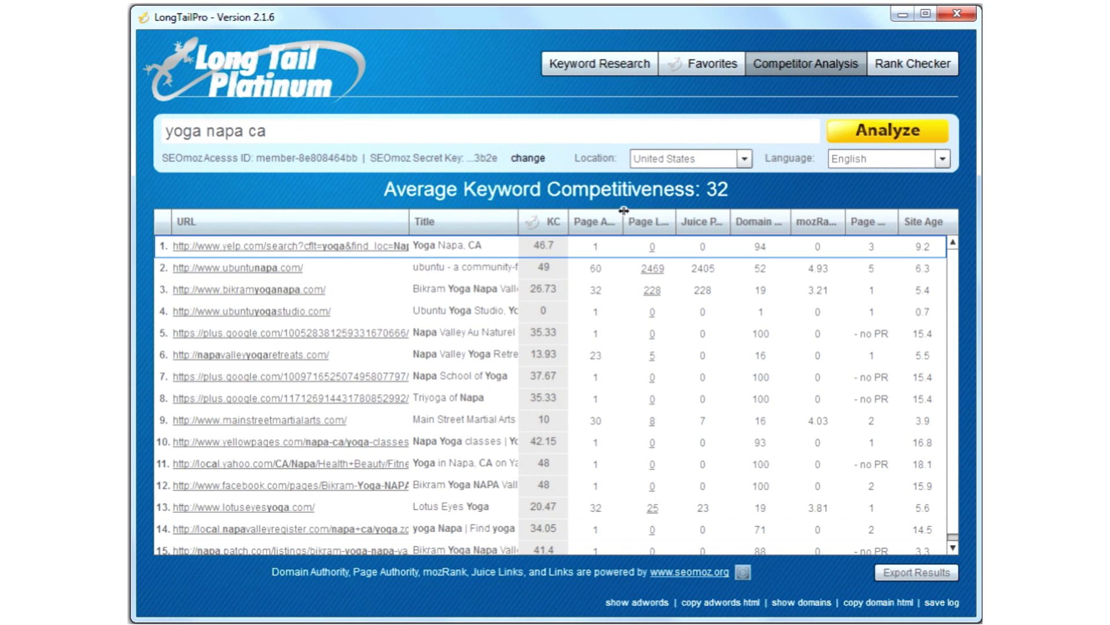
{"action": "left_click_drag", "start_coordinate": [623, 221], "coordinate": [671, 228]}
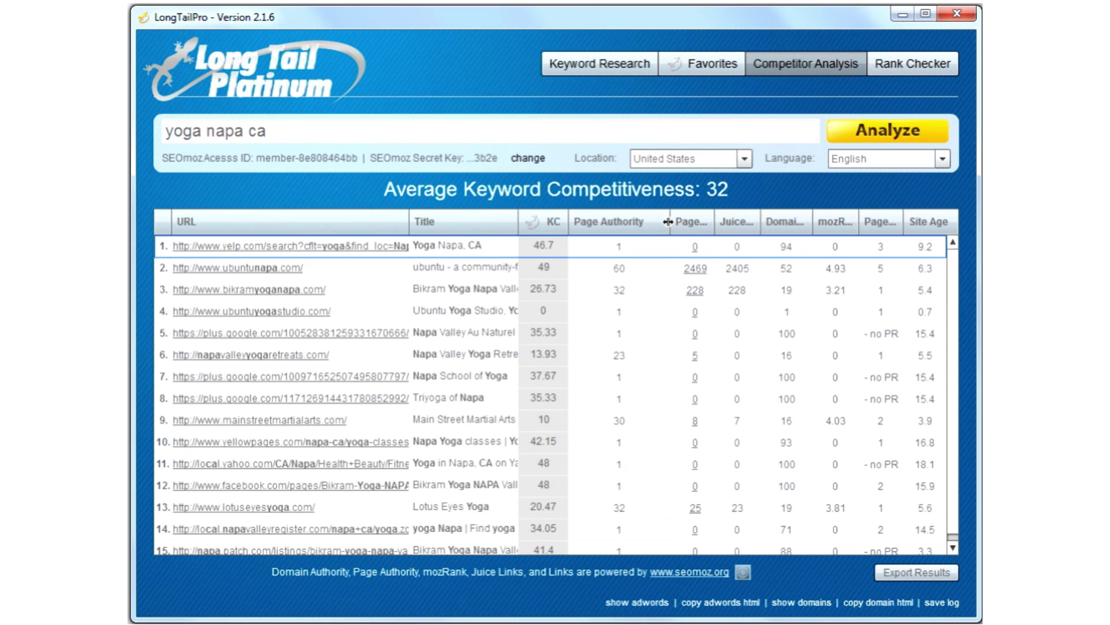
{"action": "left_click_drag", "start_coordinate": [671, 223], "coordinate": [590, 225]}
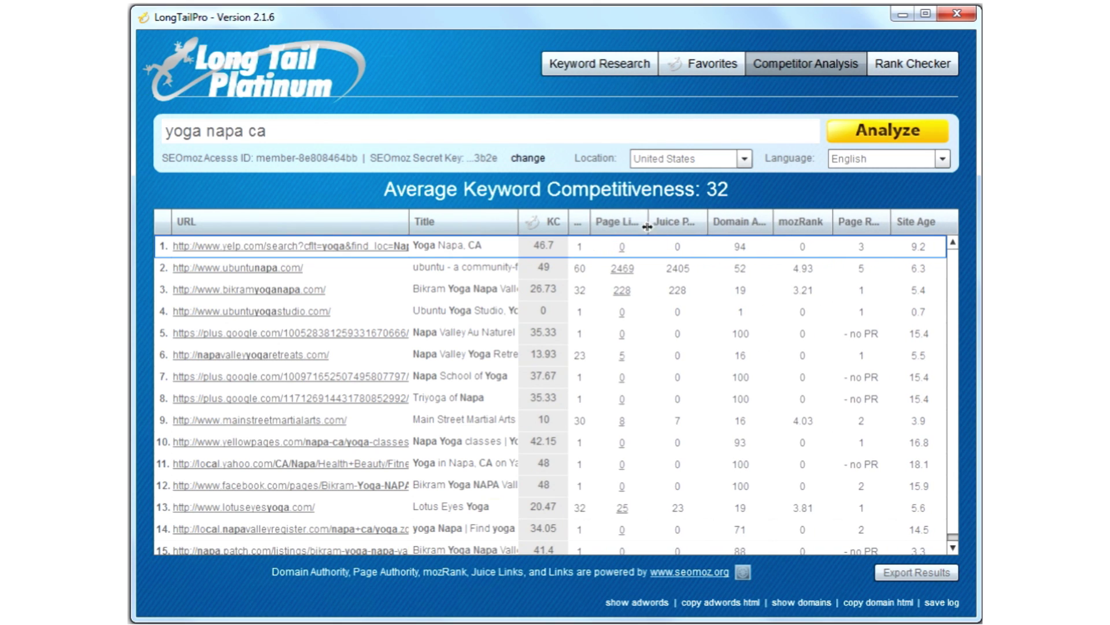
{"action": "left_click", "coordinate": [697, 268]}
{"action": "mouse_move", "coordinate": [670, 222]}
{"action": "left_mouse_down"}
{"action": "mouse_move", "coordinate": [607, 223]}
{"action": "mouse_move", "coordinate": [716, 215]}
{"action": "mouse_move", "coordinate": [692, 222]}
{"action": "left_mouse_up"}
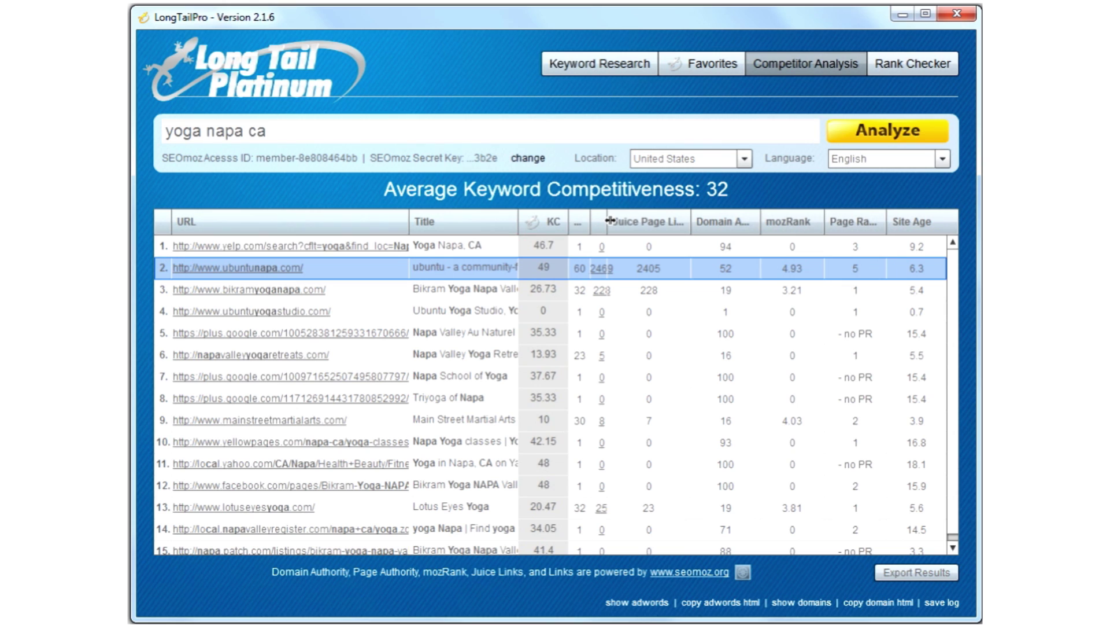
{"action": "left_click_drag", "start_coordinate": [610, 221], "coordinate": [645, 221]}
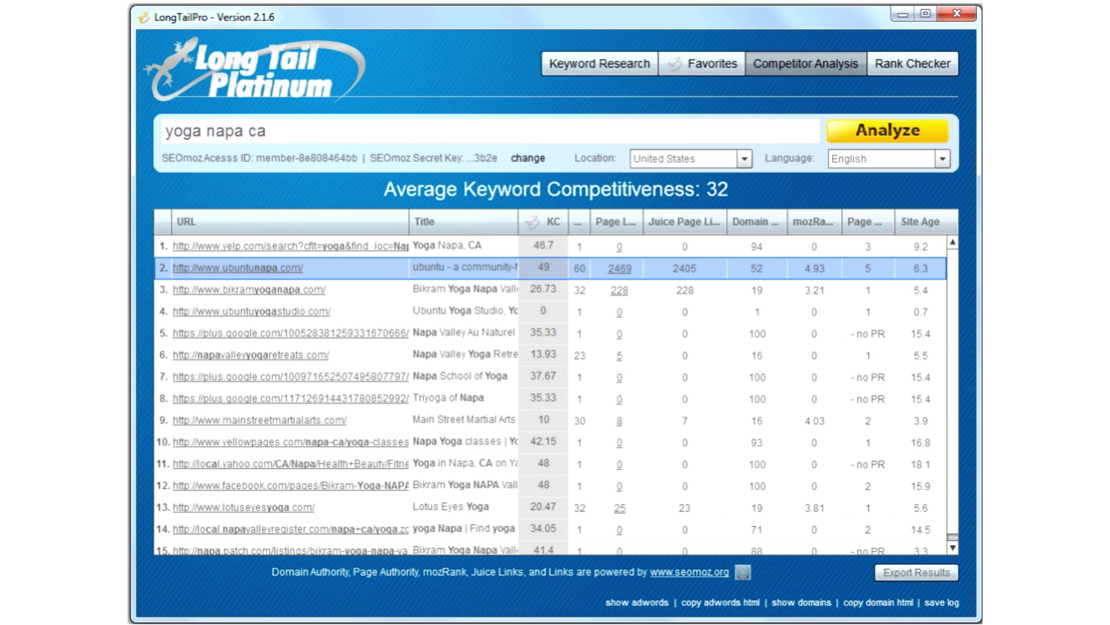
- Return to the keyword results and open the competitor analysis for "yoga in napa"
{"action": "left_click", "coordinate": [599, 64]}
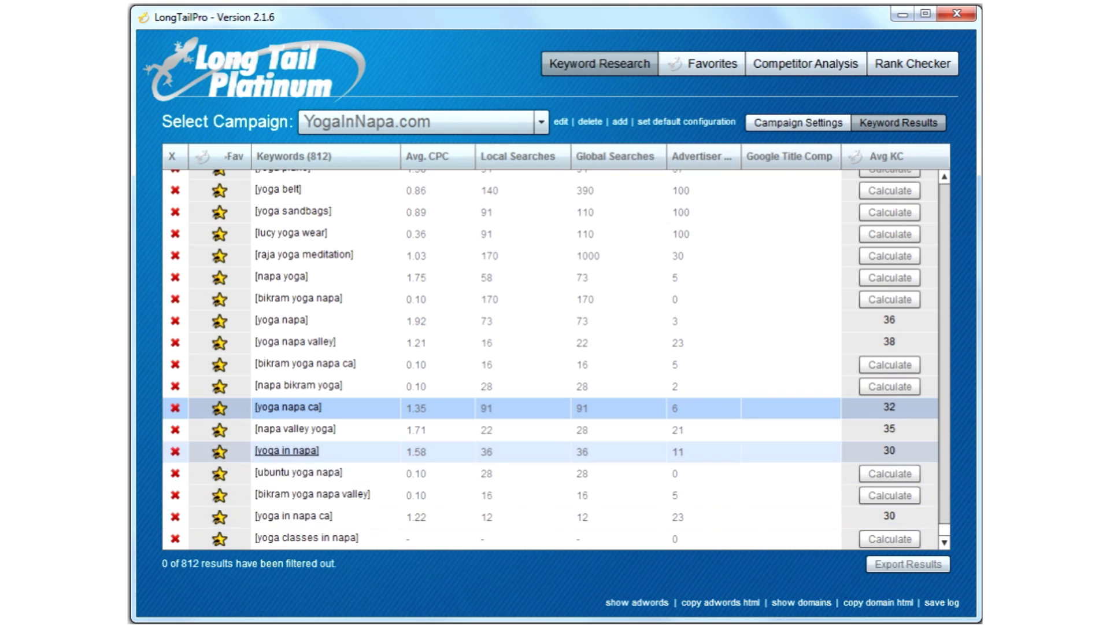
{"action": "left_click", "coordinate": [287, 451]}
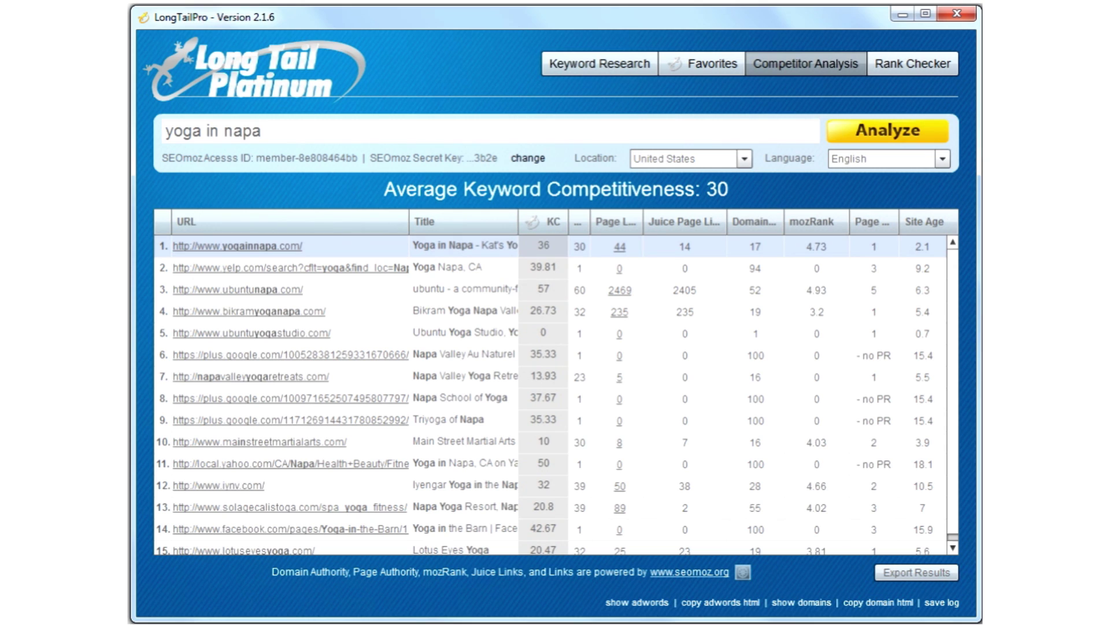
- Examine the top-ranking sites for "yoga in napa" row by row, comparing KC, page links, domain authority and site age, and return to the keyword results
{"action": "key", "text": "Down"}
{"action": "key", "text": "Down"}
{"action": "key", "text": "Down"}
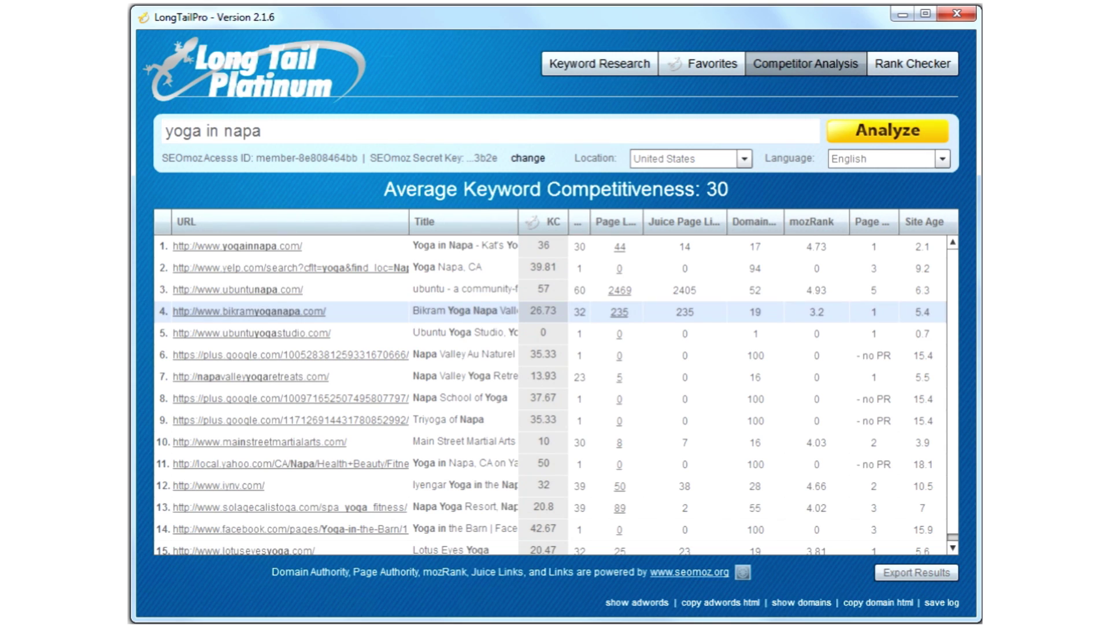
{"action": "key", "text": "Down"}
{"action": "key", "text": "Down"}
{"action": "key", "text": "Up"}
{"action": "key", "text": "Down"}
{"action": "key", "text": "Down"}
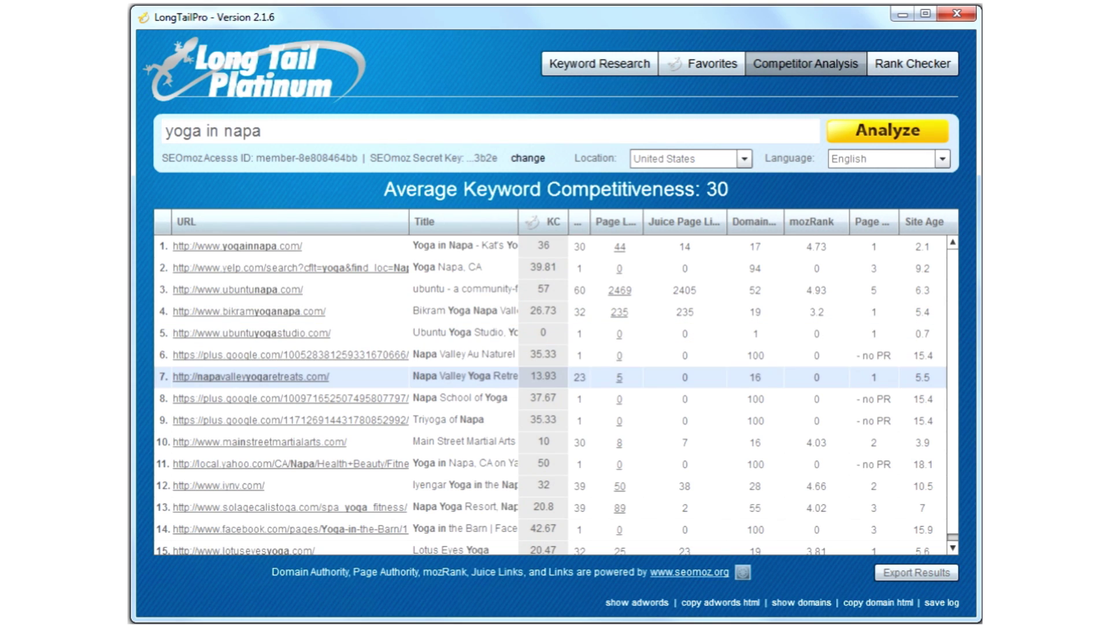
{"action": "key", "text": "Down"}
{"action": "key", "text": "Down"}
{"action": "key", "text": "Down"}
{"action": "key", "text": "Down"}
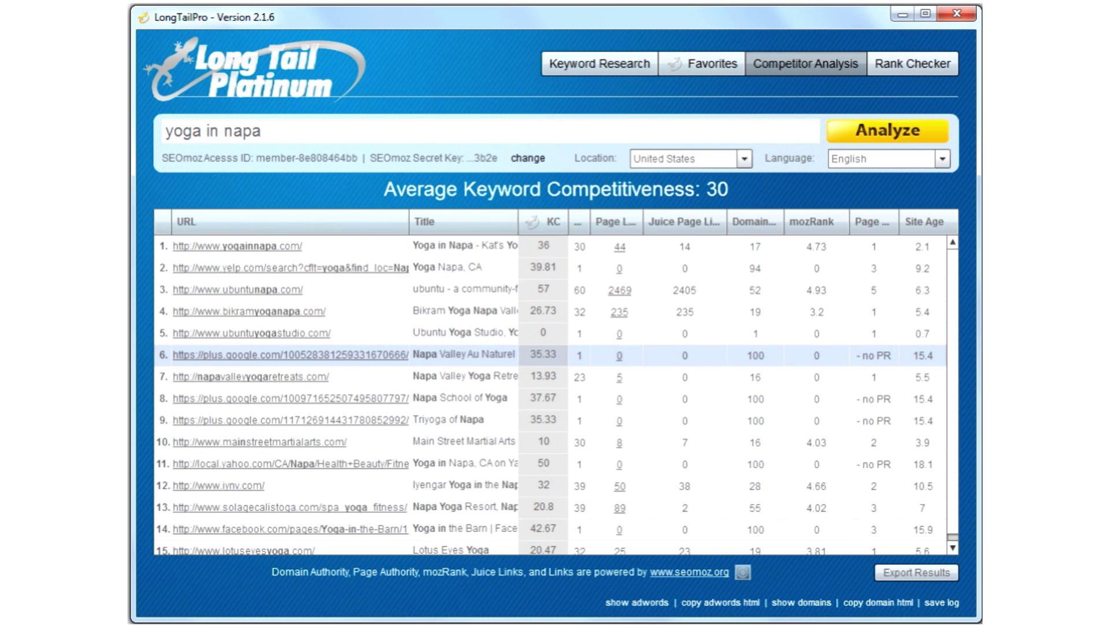
{"action": "left_click", "coordinate": [599, 63]}
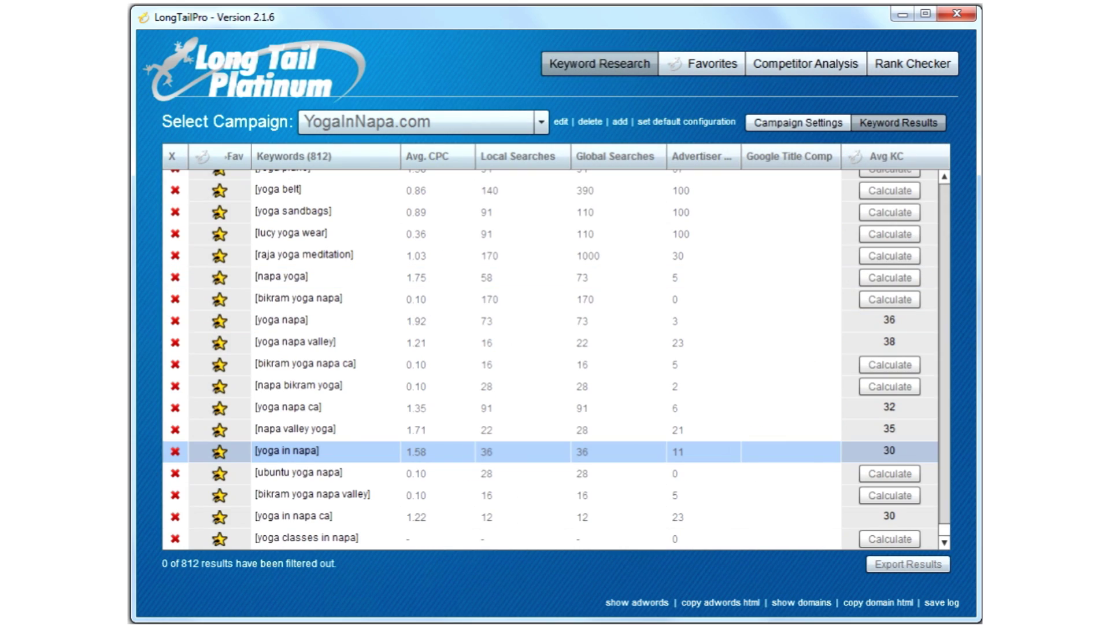